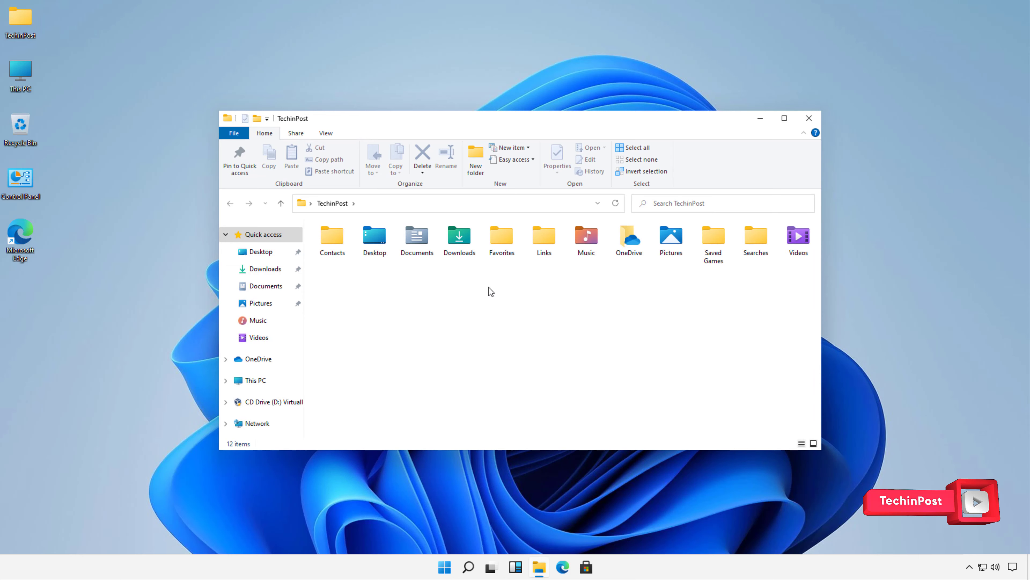
Open the sample PDF from the Downloads folder, look through its pages in the browser and close it.
double_click(462, 242)
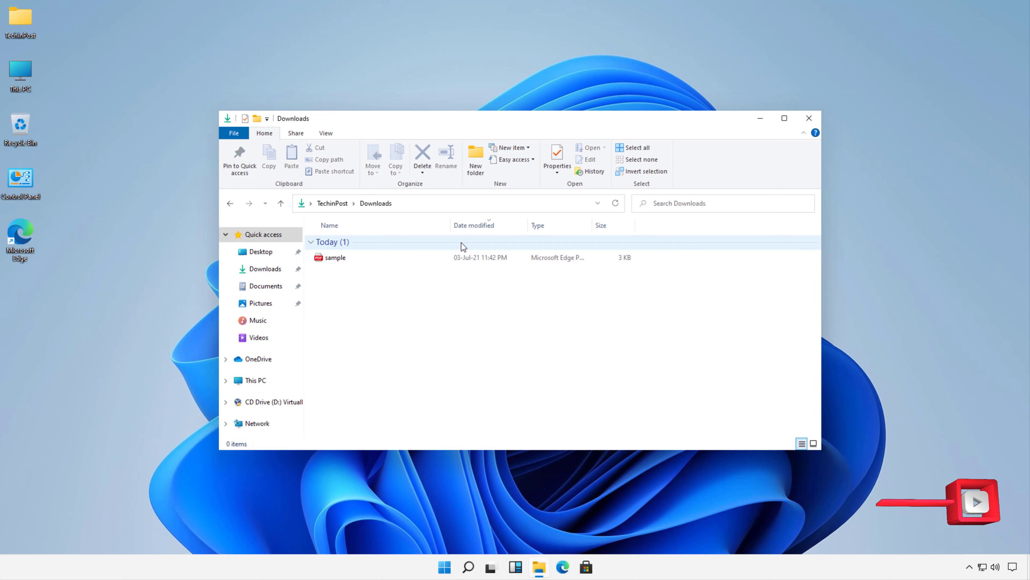
double_click(353, 258)
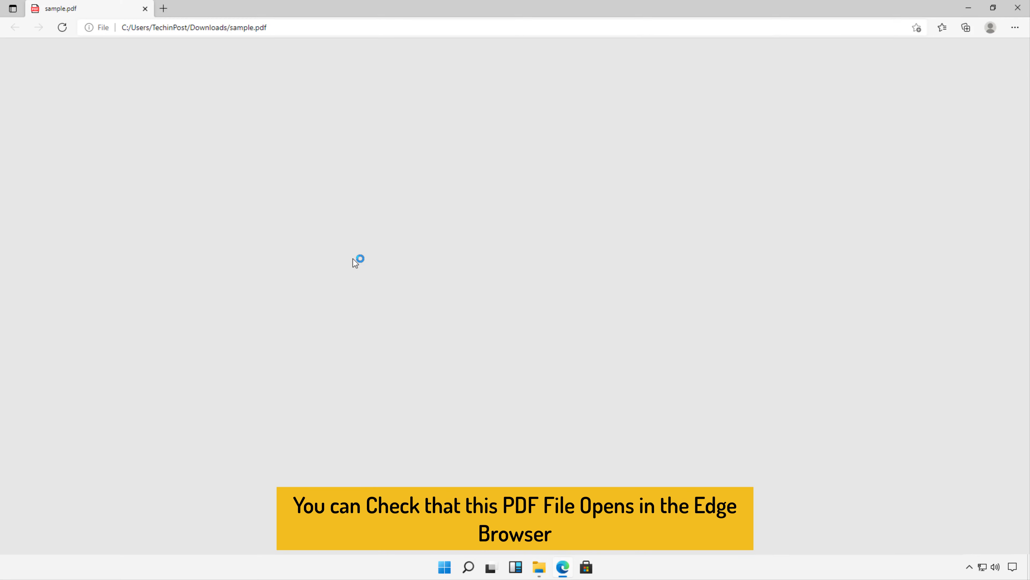
scroll(667, 268, down, 10)
scroll(668, 269, down, 5)
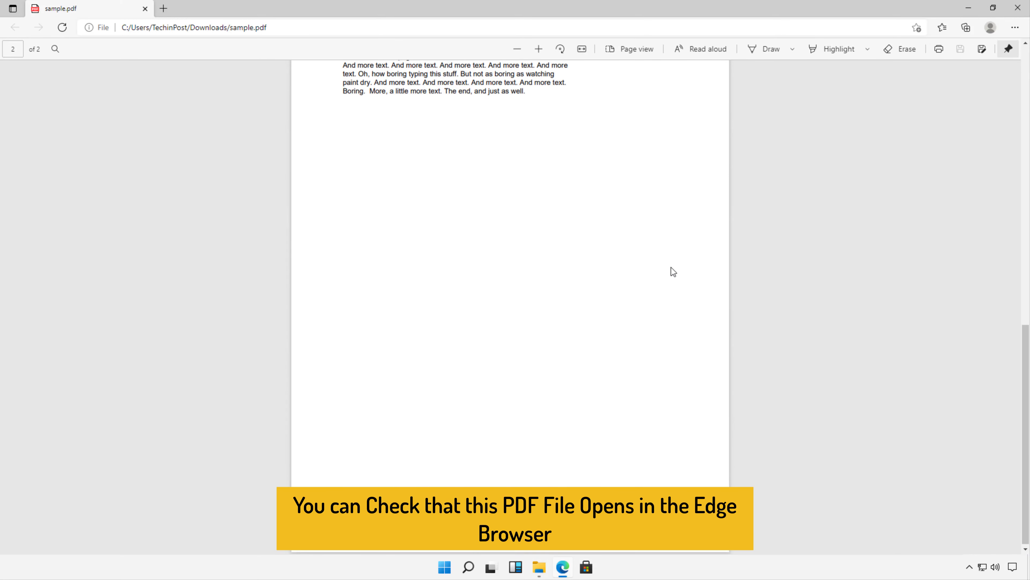
click(1027, 16)
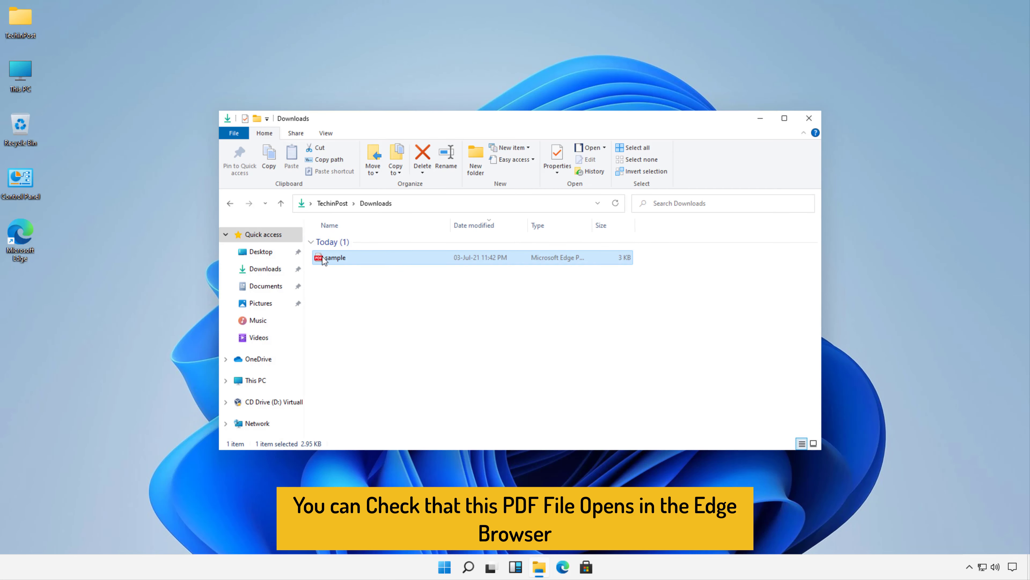
Check in the sample PDF's properties which app opens it, leaving them unchanged, and close the Downloads window.
right_click(322, 256)
click(356, 433)
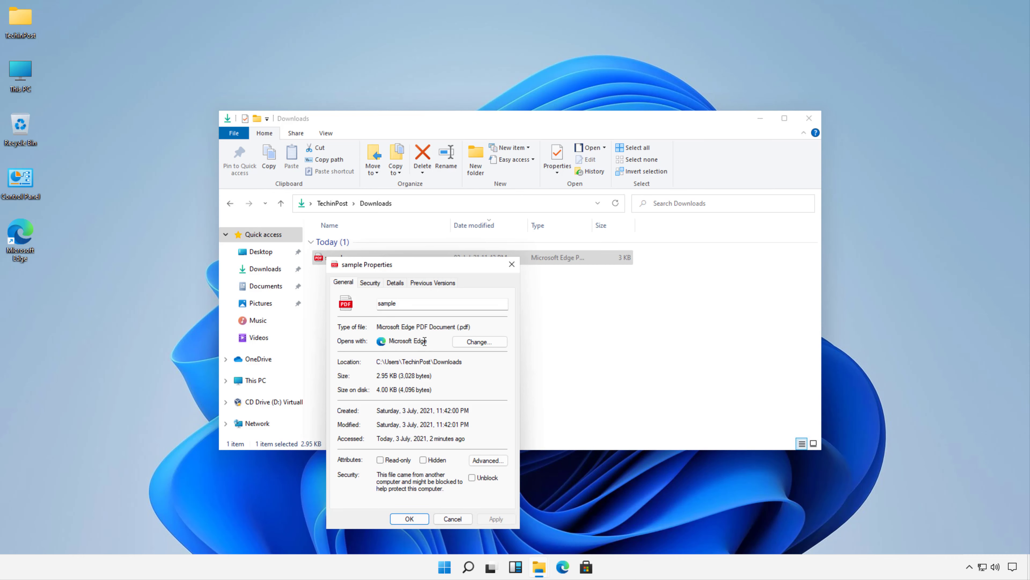
click(451, 520)
click(809, 117)
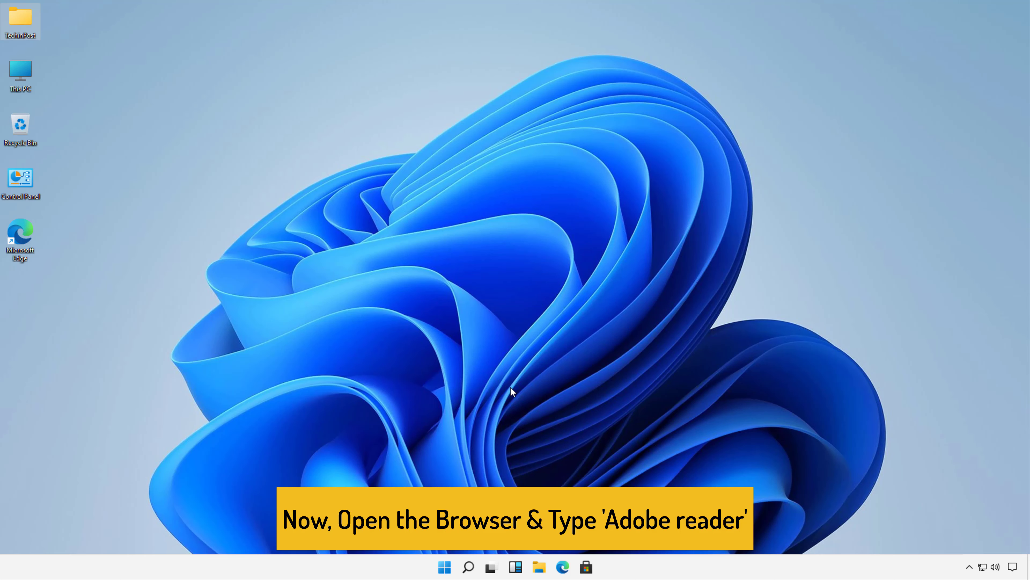
Launch Microsoft Edge, search the web for "google" and open the Google site from the results.
double_click(15, 230)
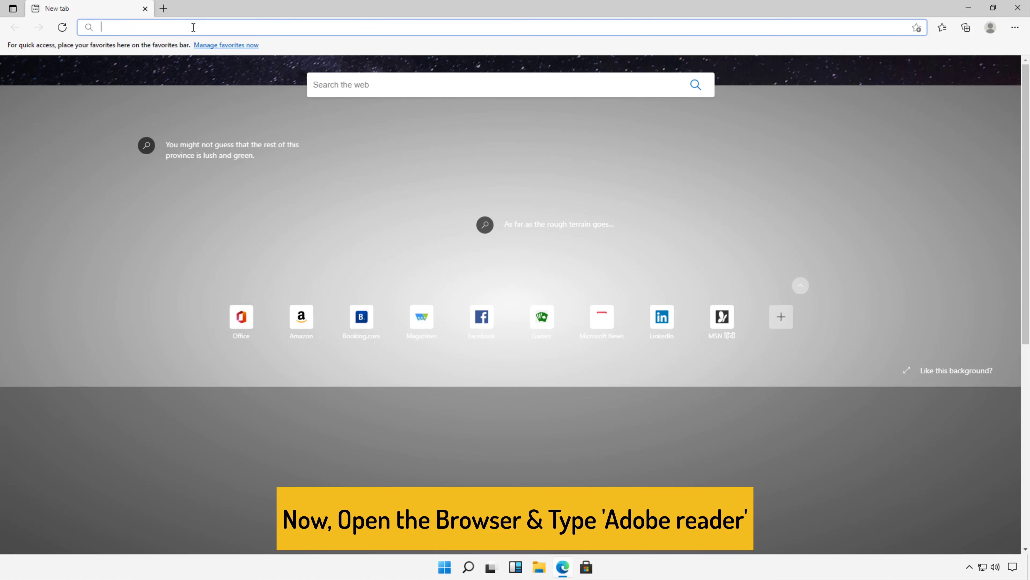
click(193, 27)
text(g)
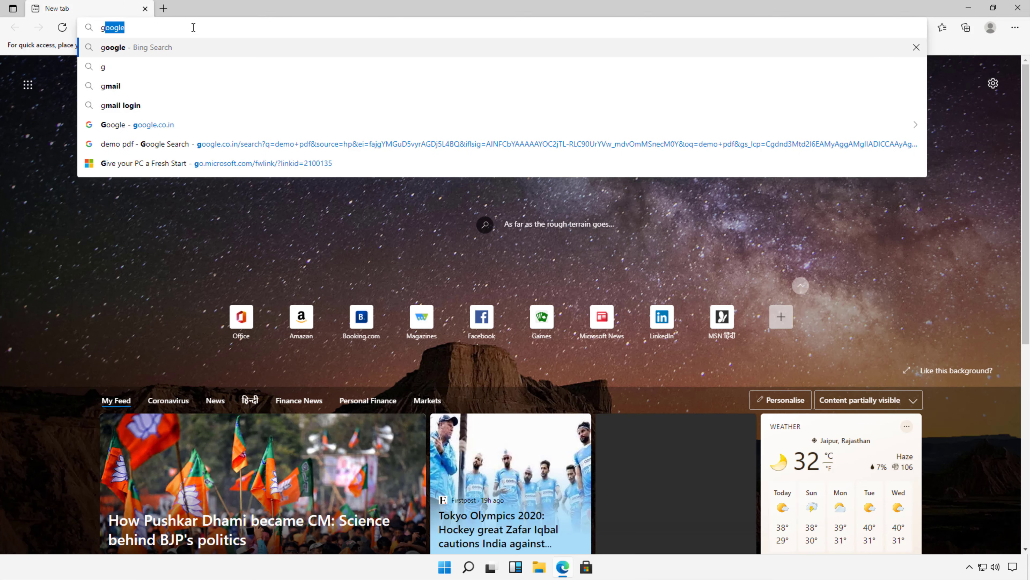
key(Return)
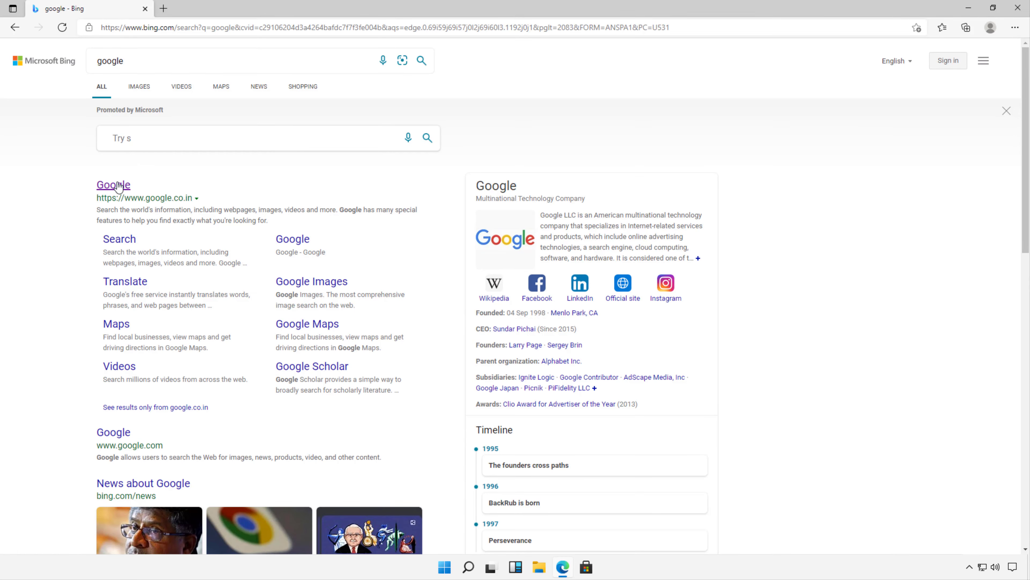
click(113, 185)
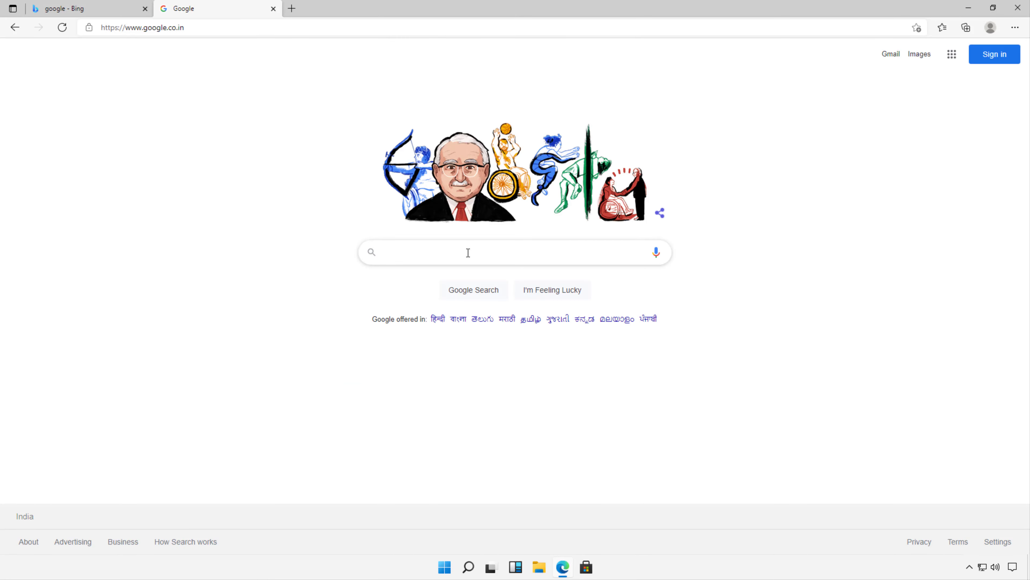
Search Google for "adobe reader".
click(473, 249)
text(adobge)
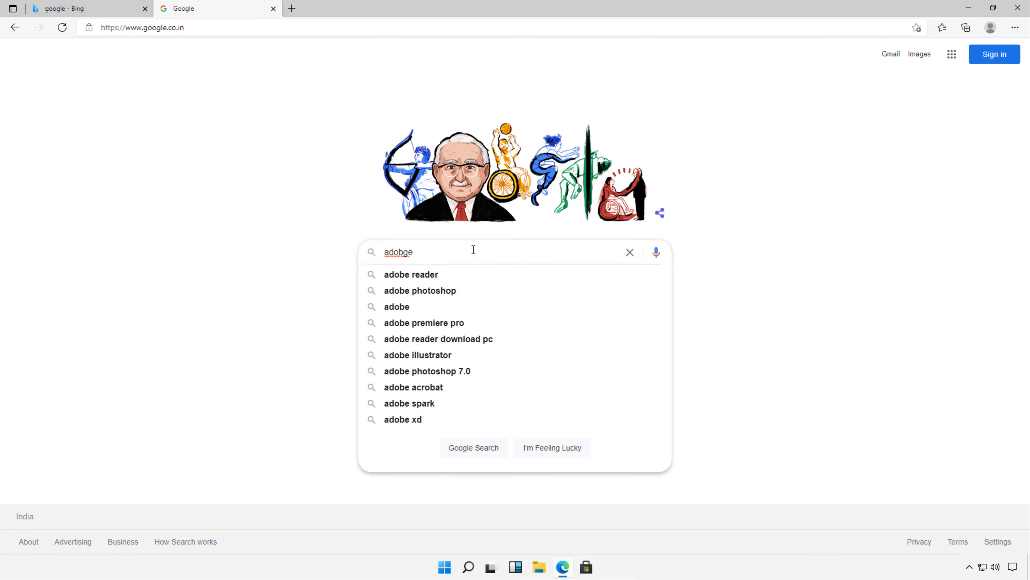
key(Down)
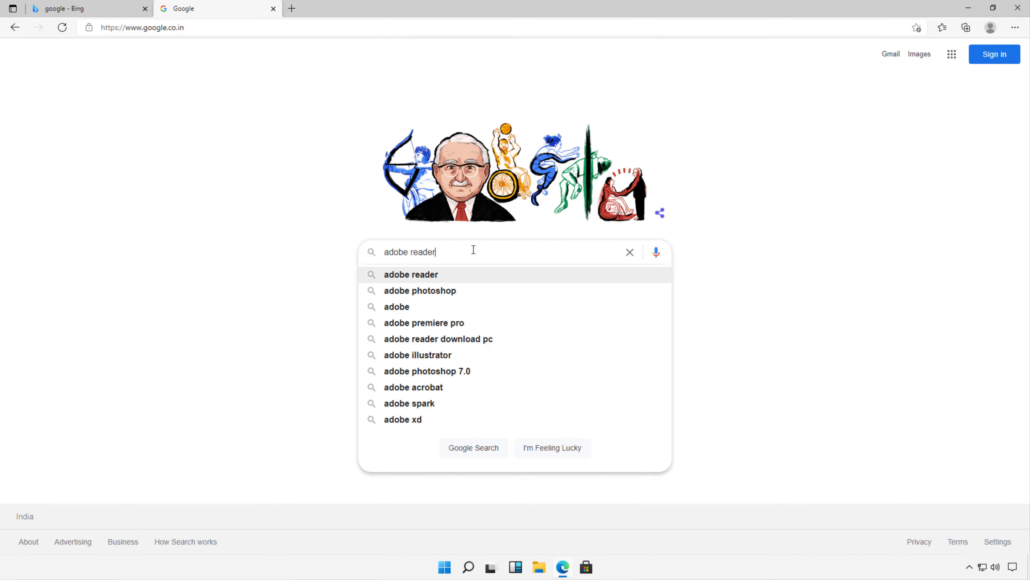
key(Return)
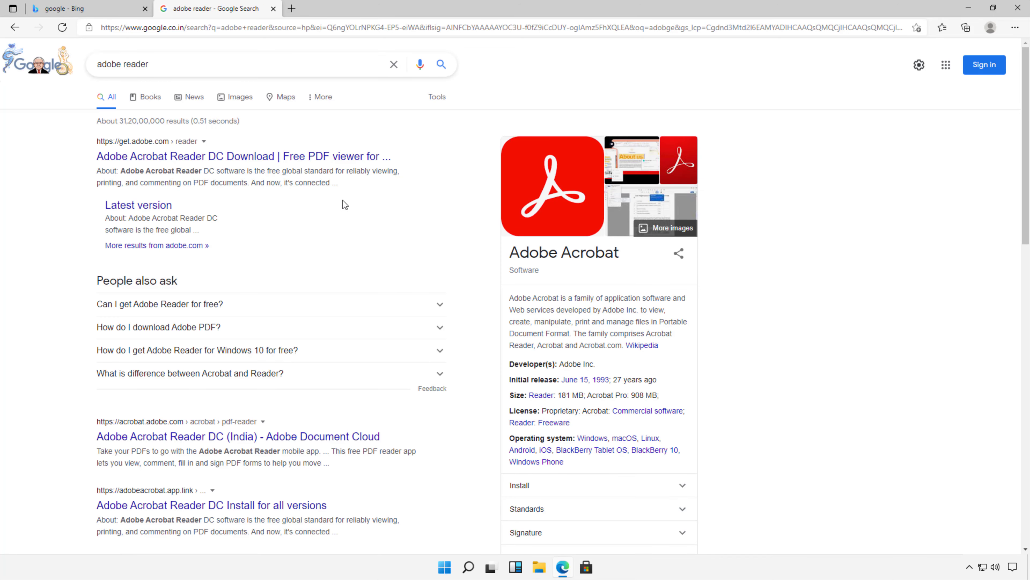
Open the "Adobe Acrobat Reader DC Download" result in a new tab and download Acrobat Reader.
right_click(256, 159)
click(280, 164)
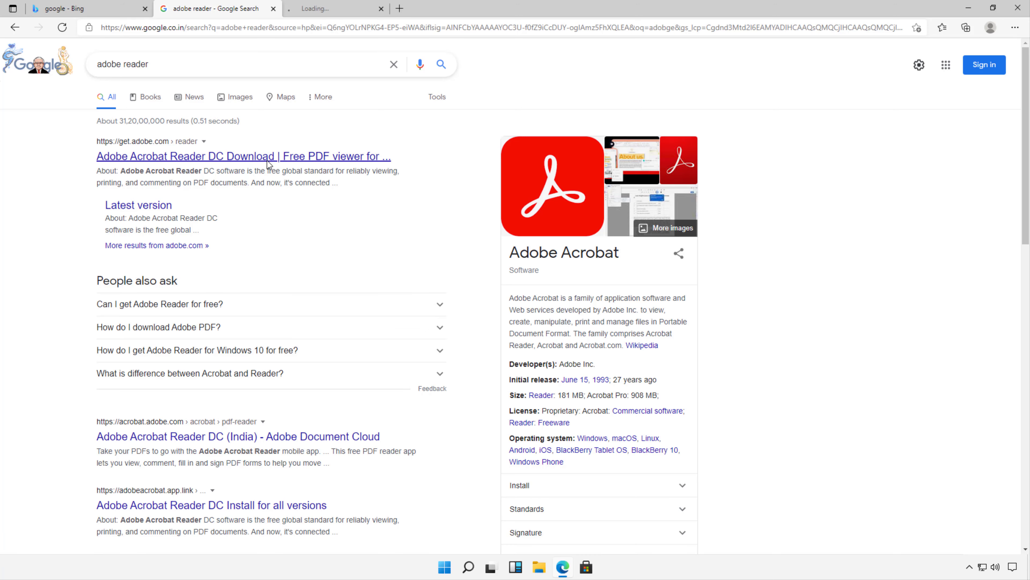
click(328, 9)
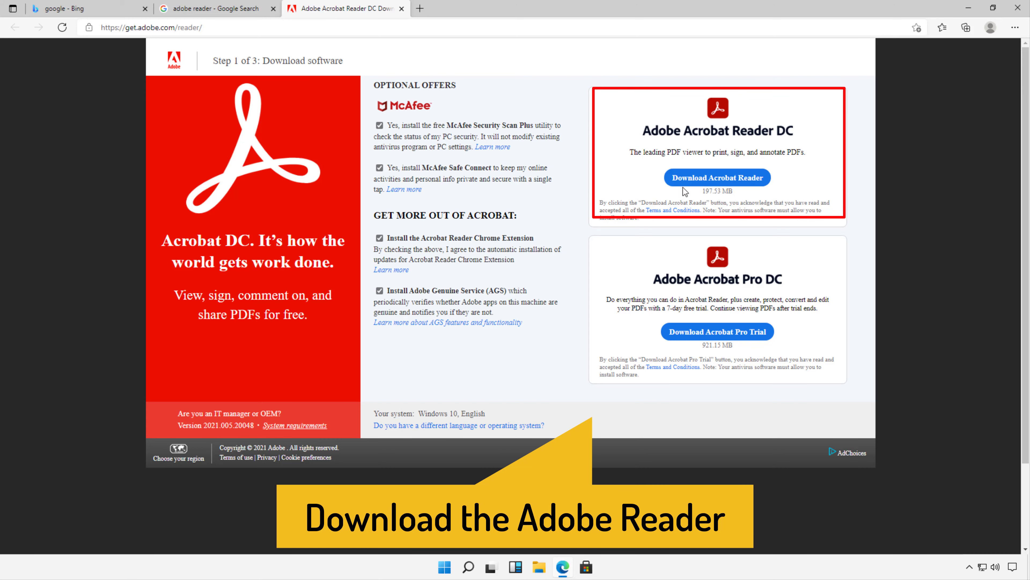
click(726, 178)
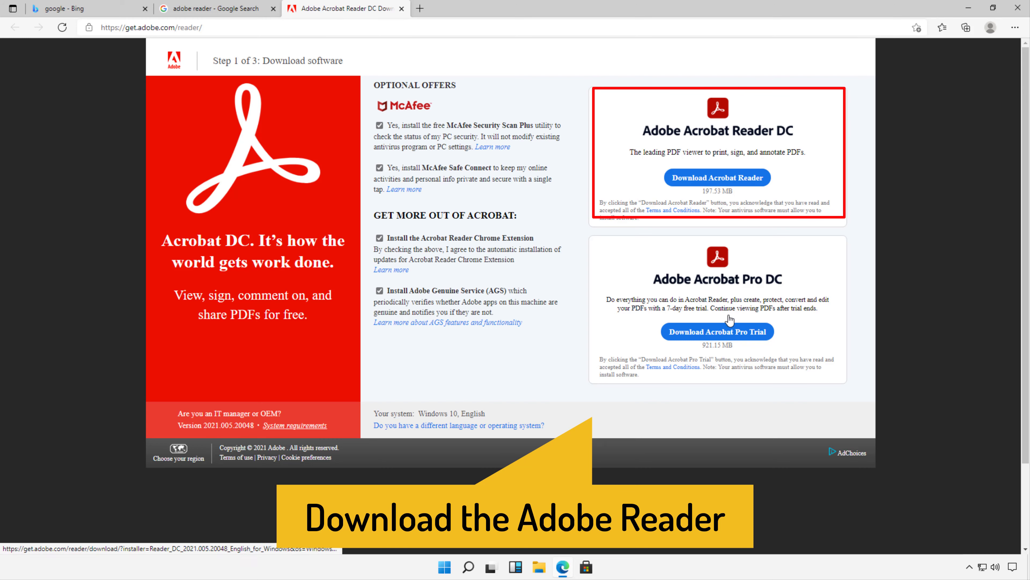
click(720, 177)
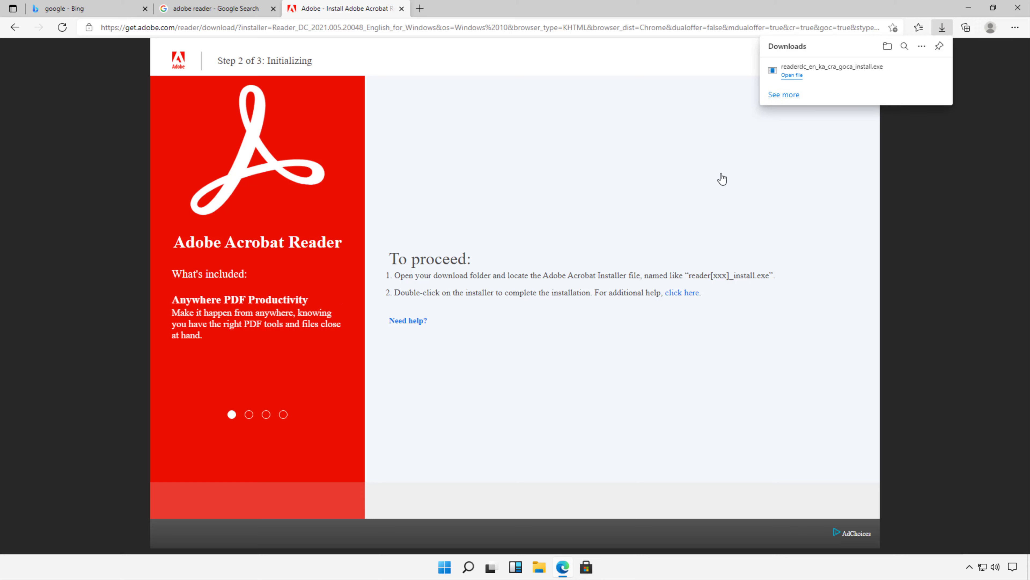
Run the downloaded Adobe Acrobat Reader DC installer through to completion, then clear the browser and launched Reader windows from the desktop.
click(789, 77)
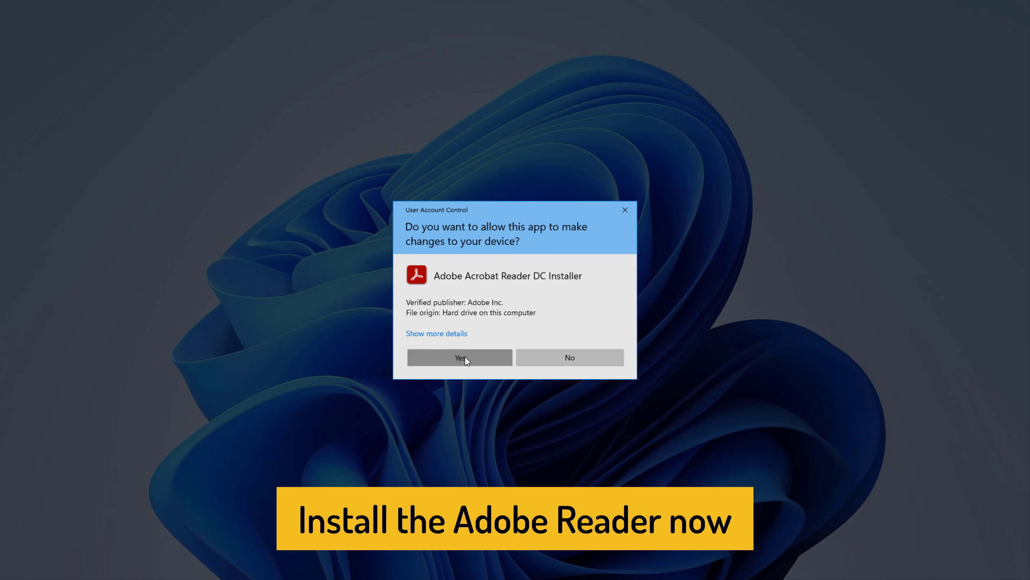
click(465, 357)
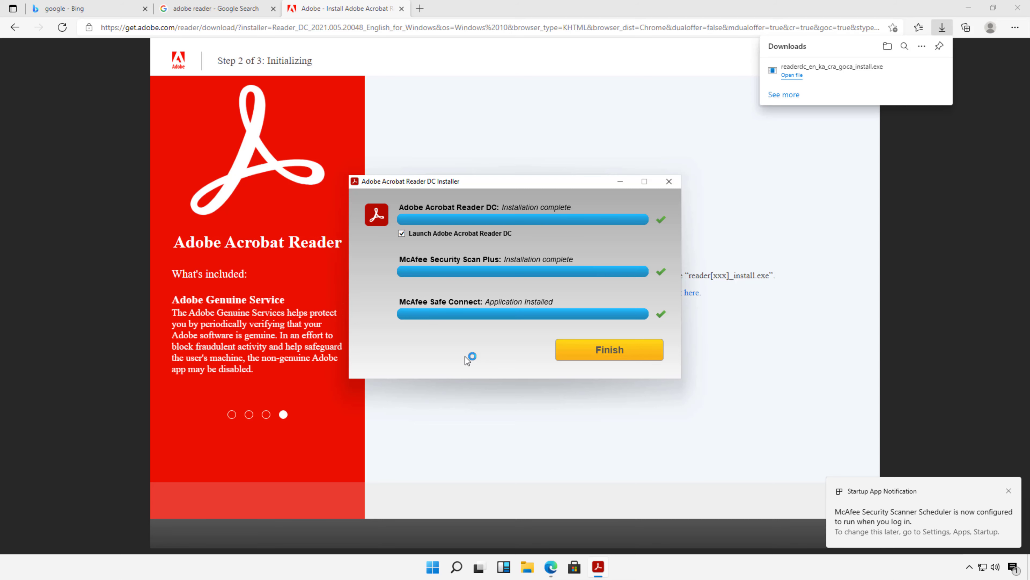
click(588, 354)
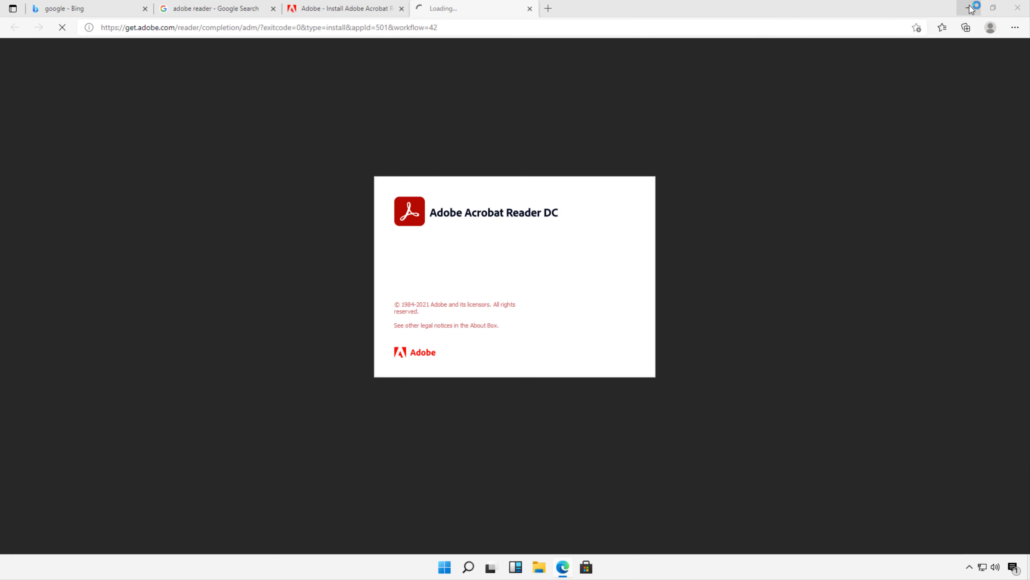
click(970, 9)
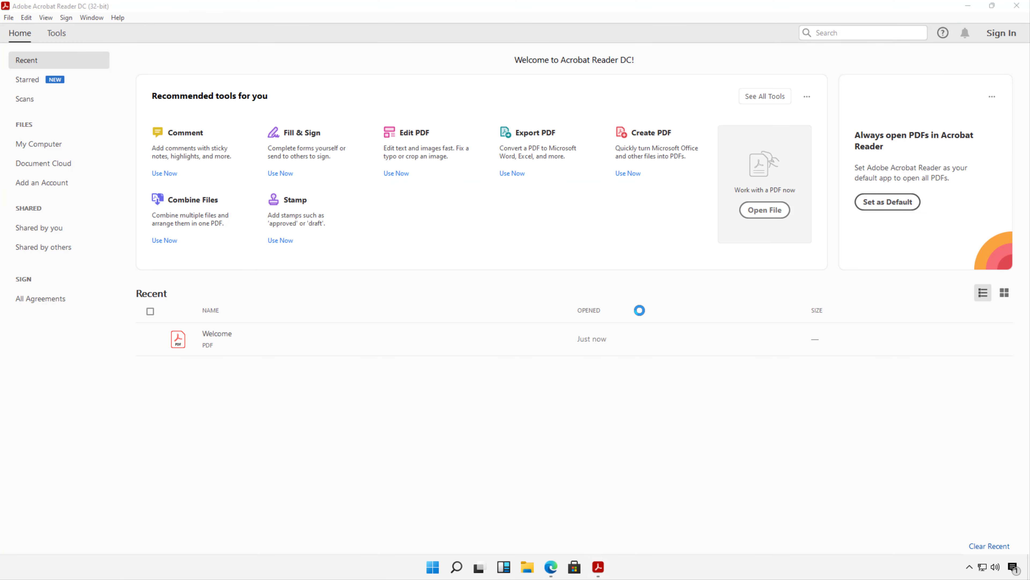
click(1026, 5)
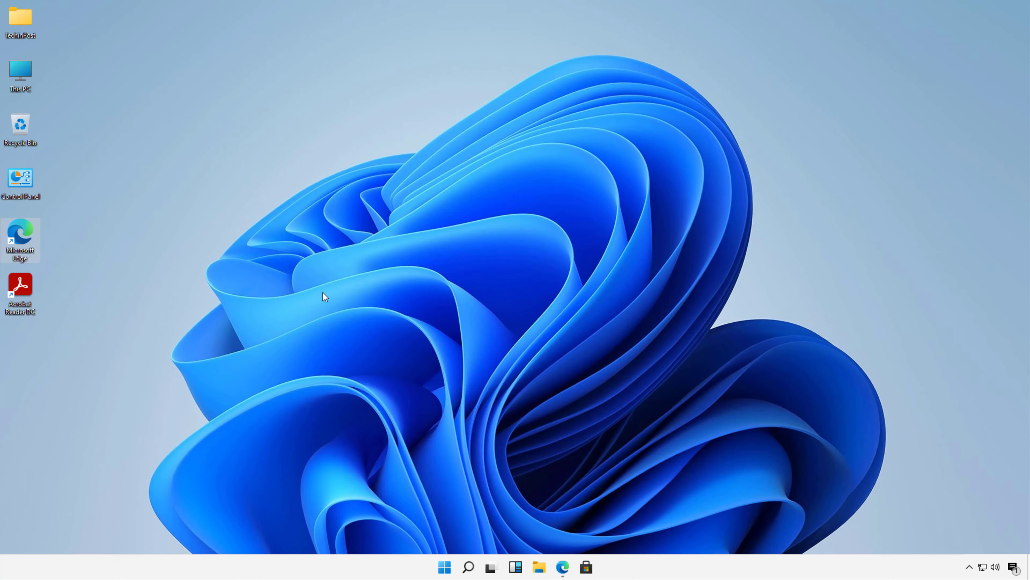
Open the properties of the sample PDF in the Downloads folder under This PC.
double_click(20, 72)
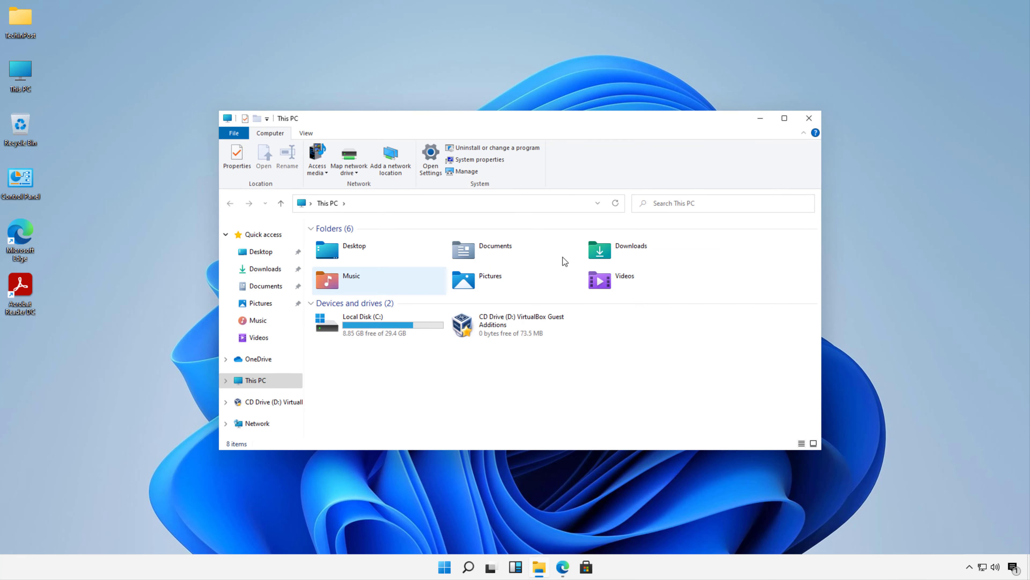
click(599, 252)
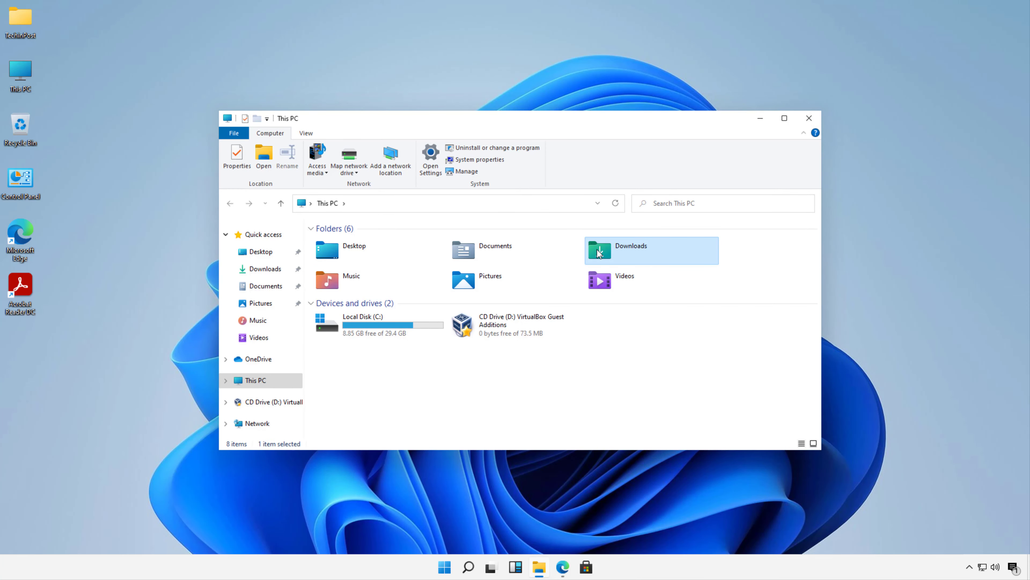
double_click(600, 252)
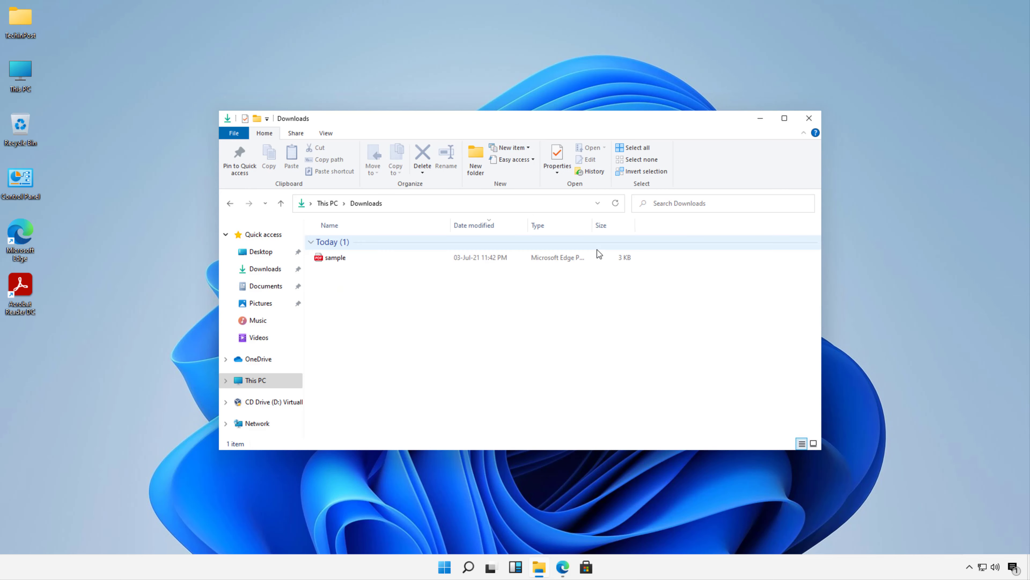
click(327, 259)
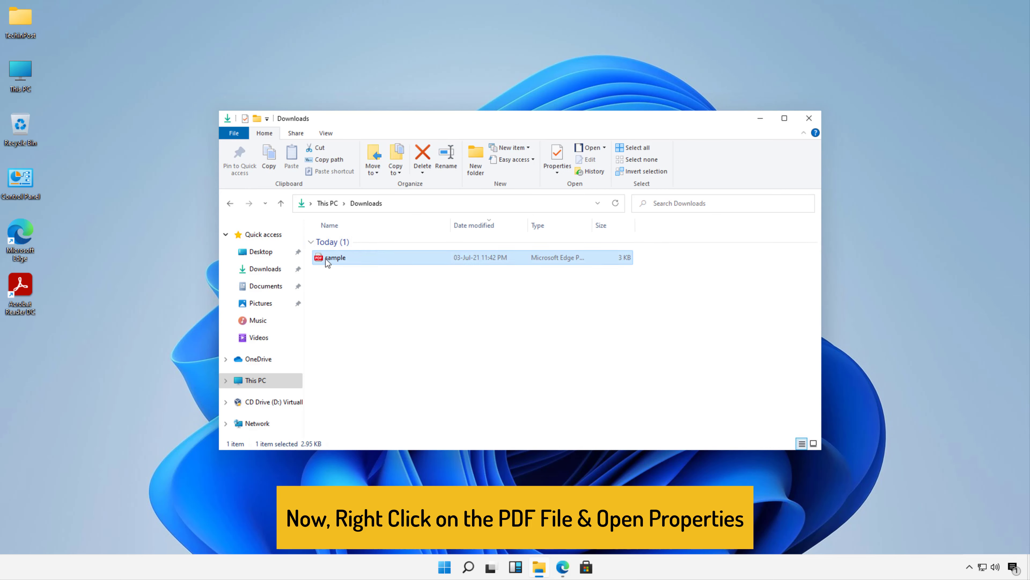
right_click(327, 260)
click(387, 440)
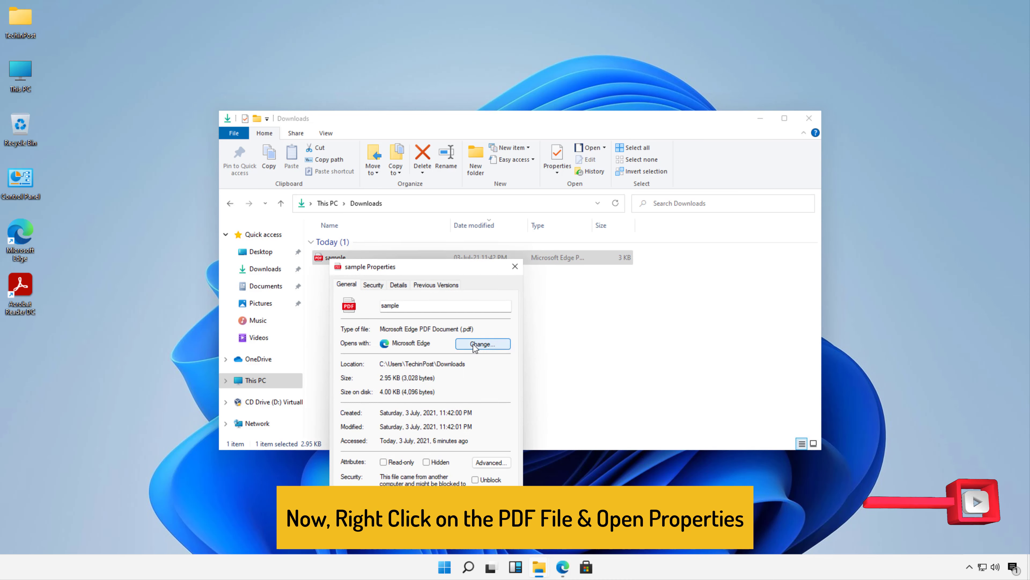
Set Adobe Acrobat Reader DC as the default app for .pdf files and apply the change.
click(479, 344)
click(508, 262)
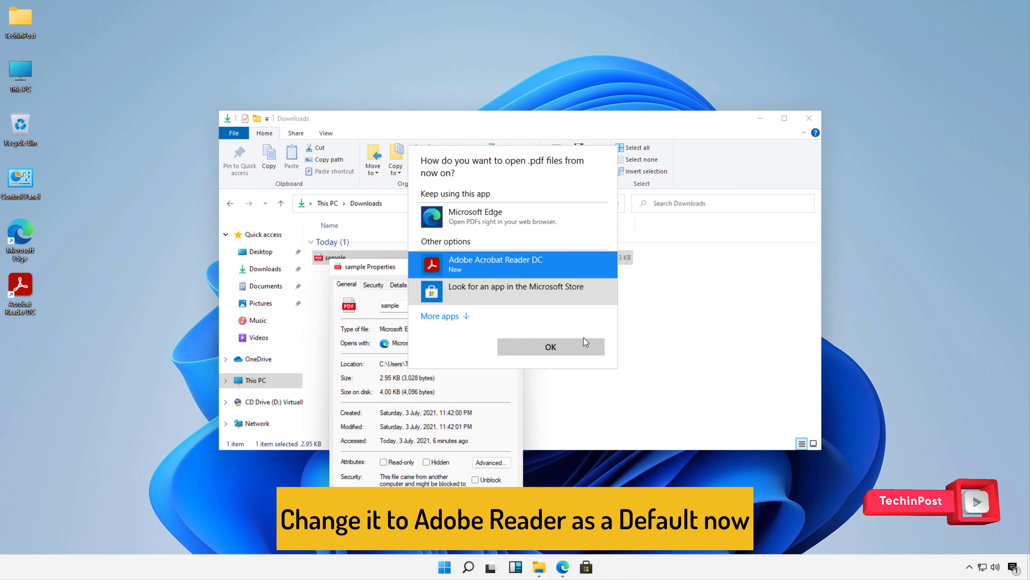
click(570, 350)
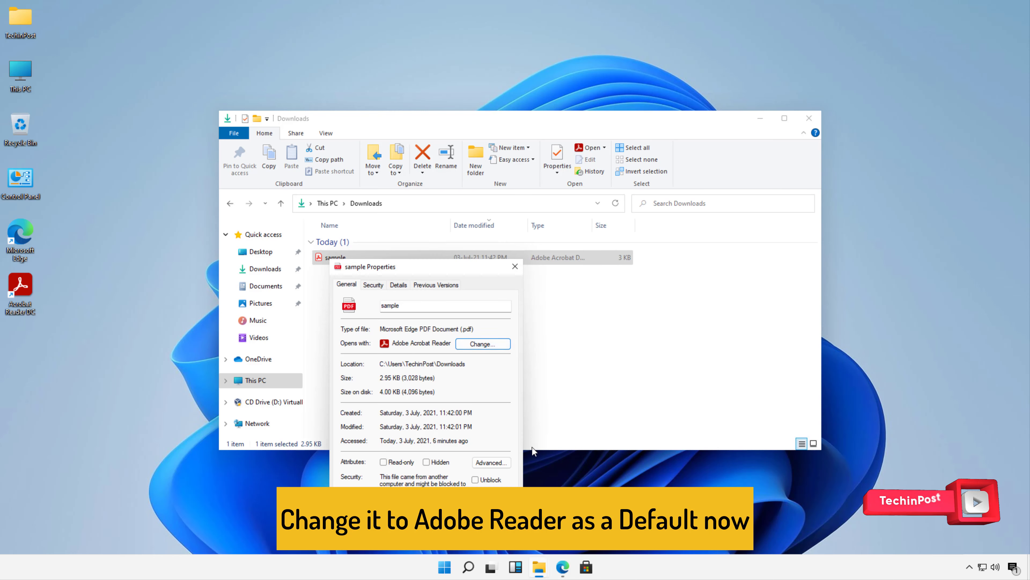
click(499, 511)
click(413, 511)
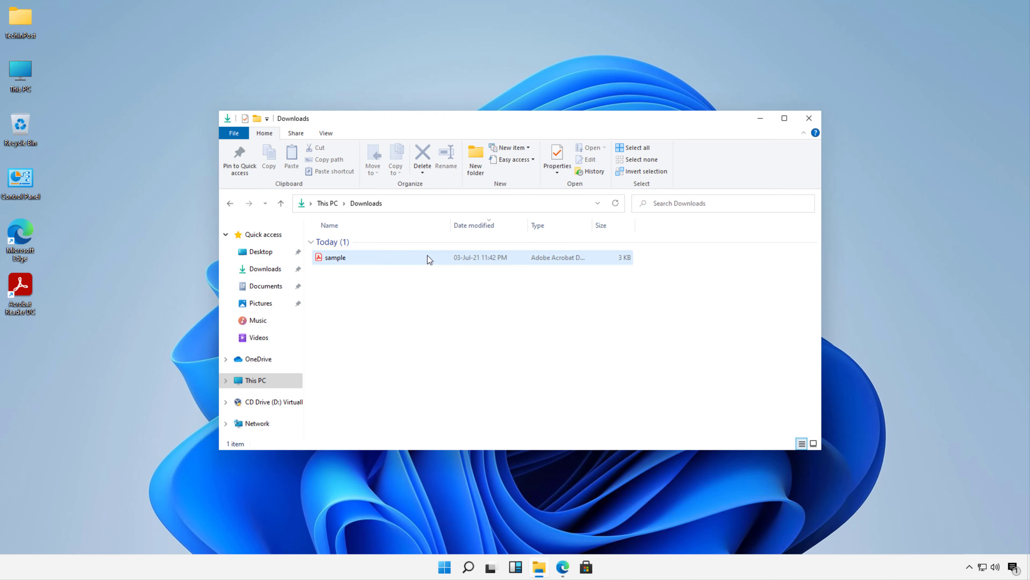
Open the sample PDF from Downloads, review both of its pages and reduce the zoom to 100%.
double_click(427, 256)
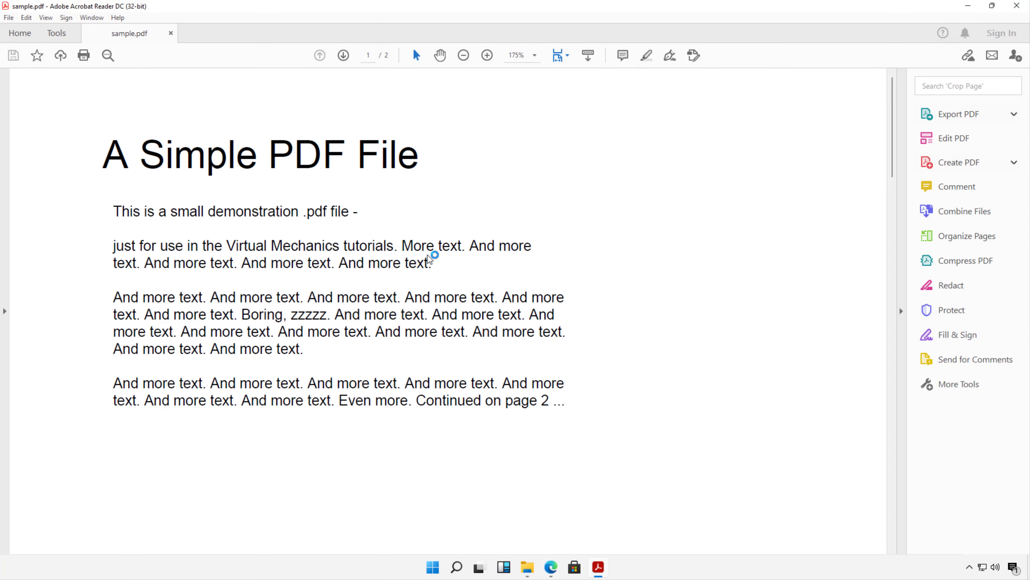
scroll(427, 253, down, 10)
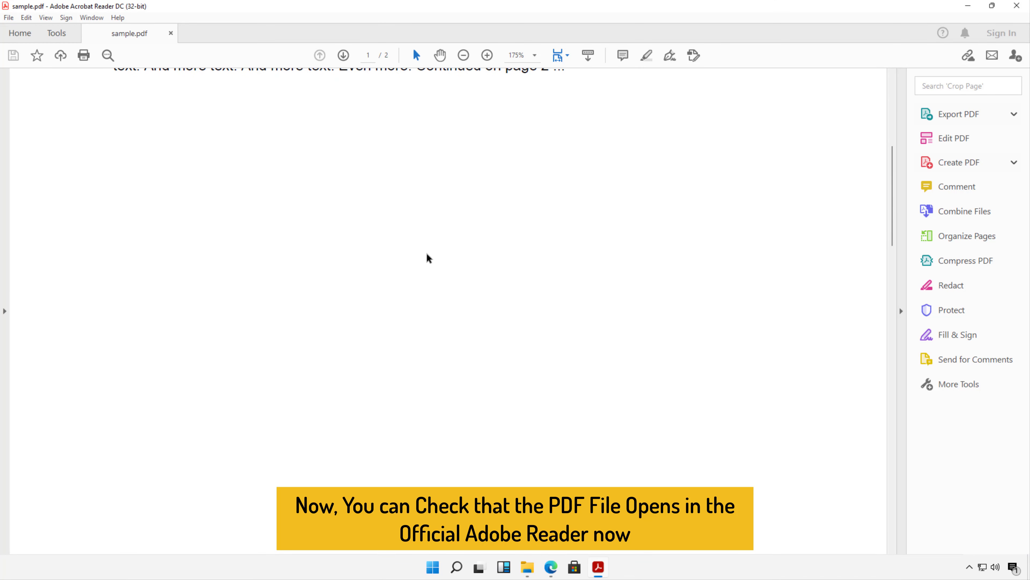
scroll(427, 252, down, 15)
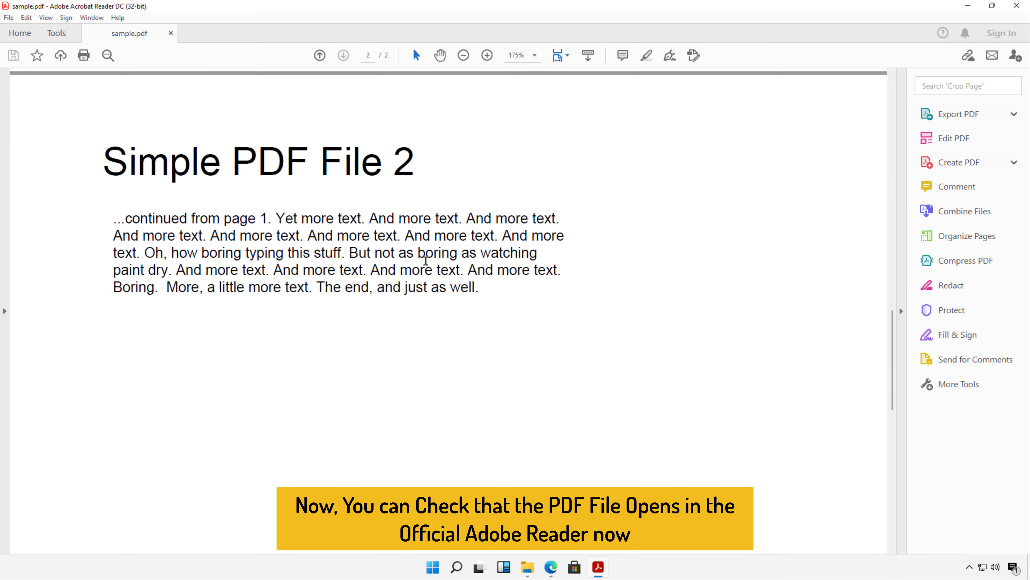
scroll(421, 268, down, 10)
scroll(421, 271, up, 15)
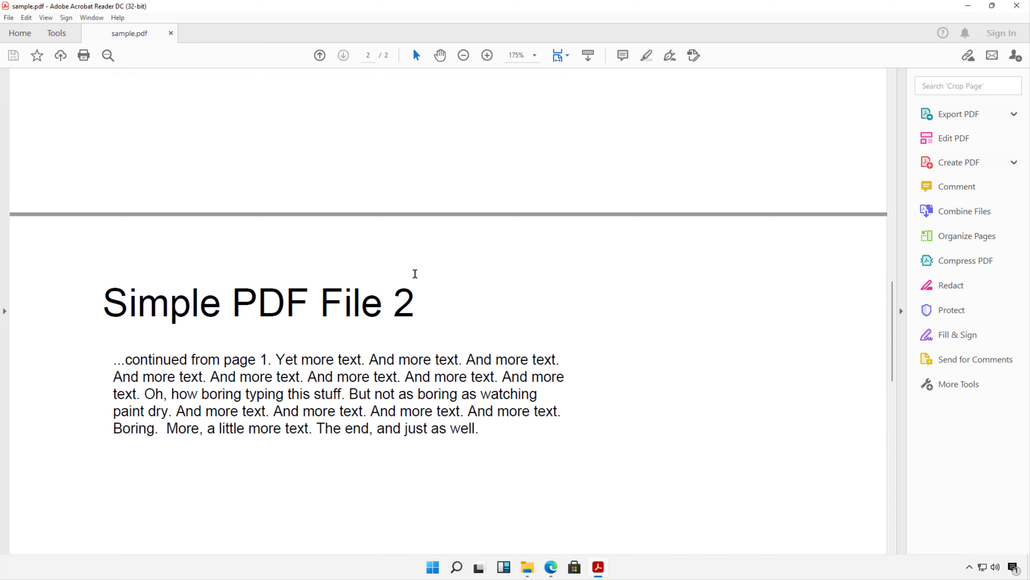
scroll(414, 273, up, 10)
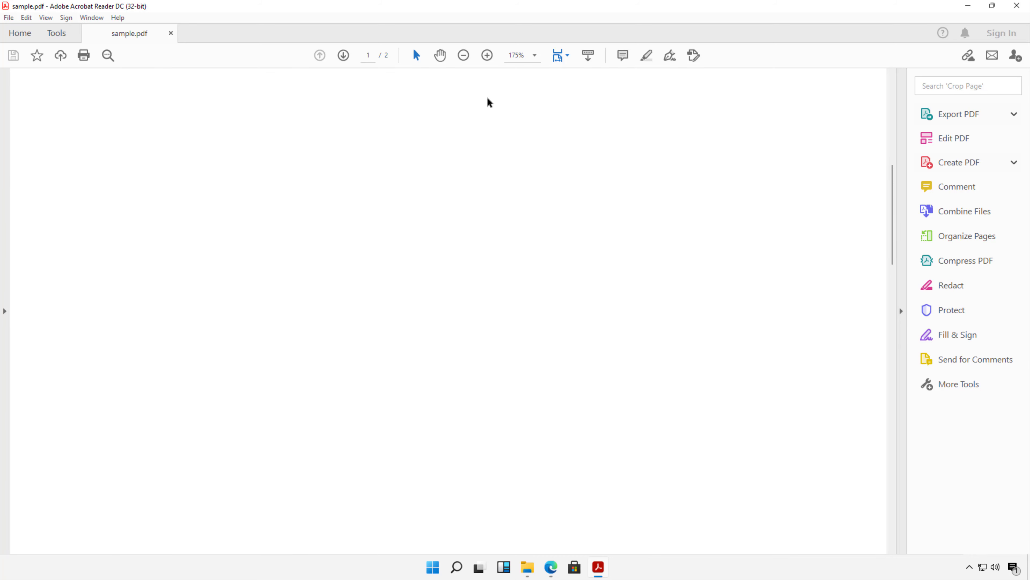
click(467, 57)
click(467, 56)
click(467, 57)
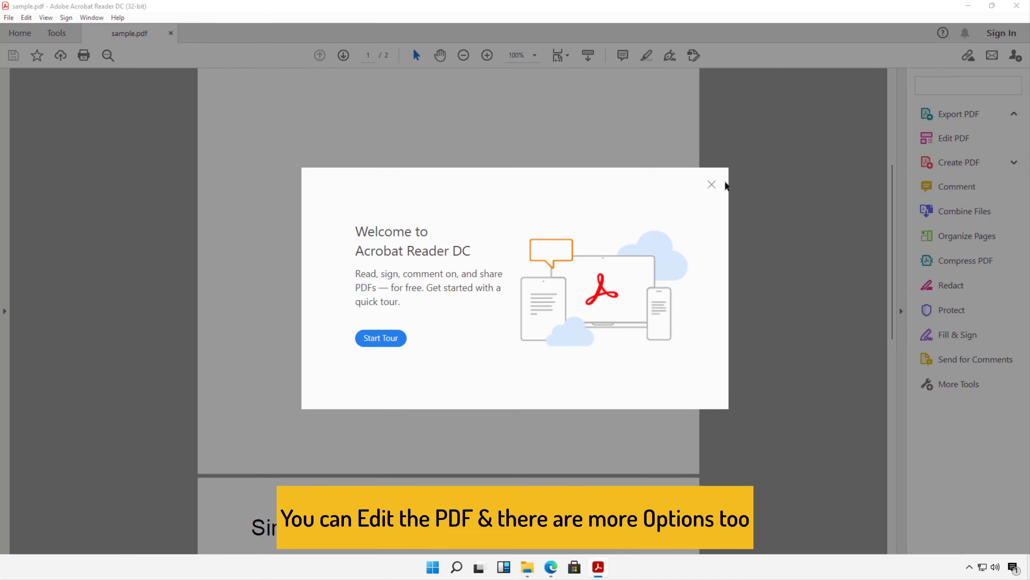
Dismiss the Acrobat Reader welcome tour, then close the PDF reader and the Downloads window.
click(712, 188)
scroll(591, 269, up, 5)
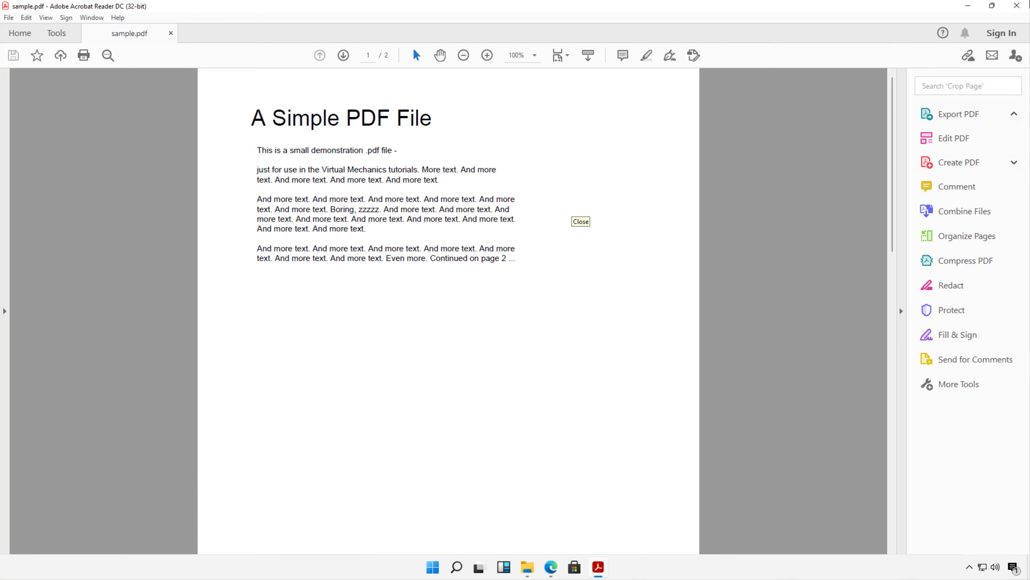
click(1017, 6)
click(809, 118)
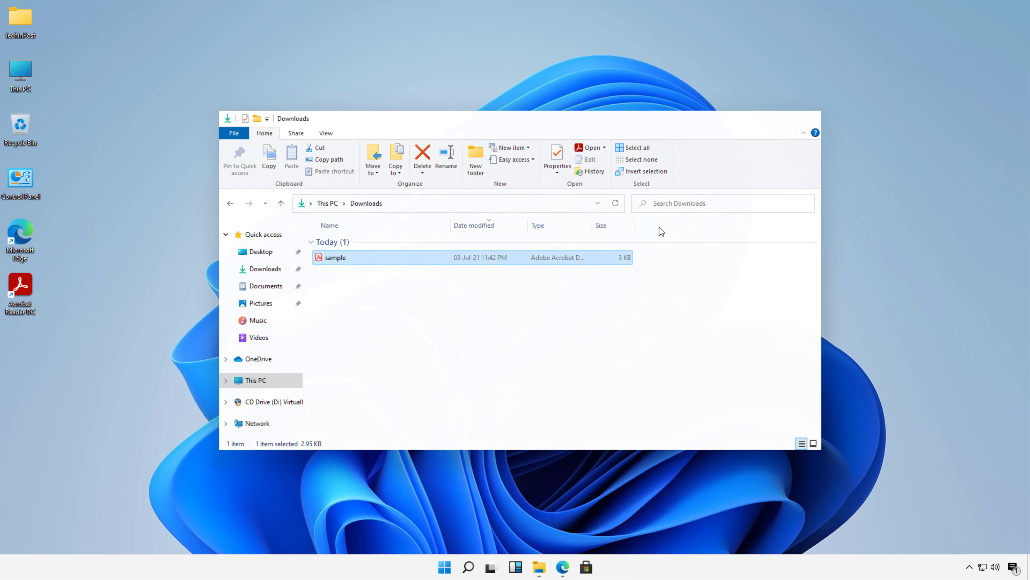